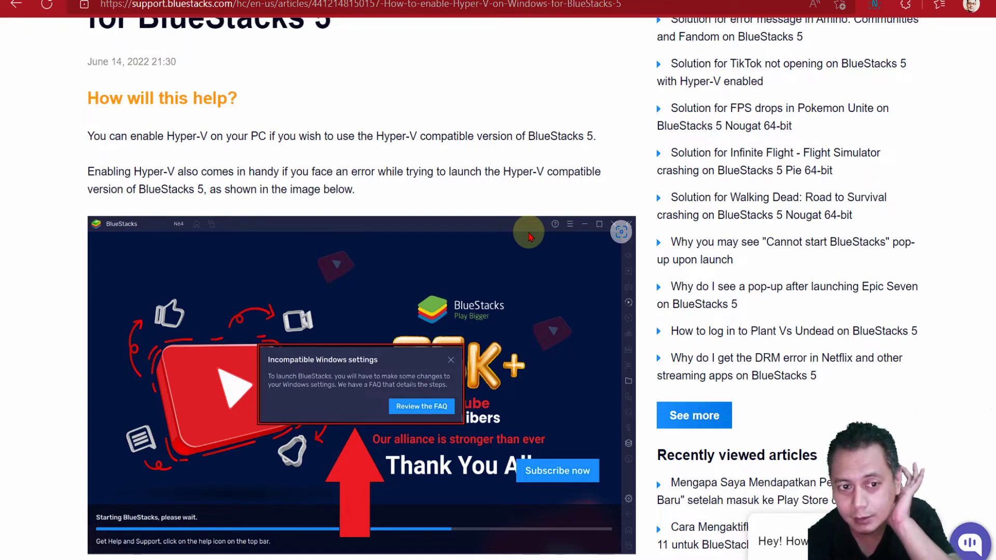
Step: Read the BlueStacks article's description of the incompatible Windows settings error and its first instruction for enabling Hyper-V
scroll(529, 237, "down", 2)
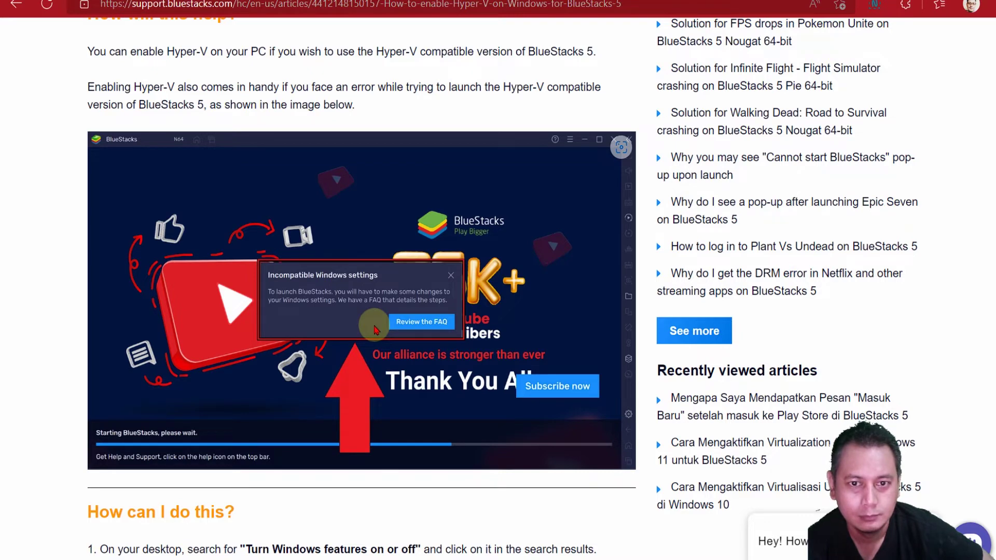
scroll(376, 330, "down", 3)
scroll(376, 329, "up", 3)
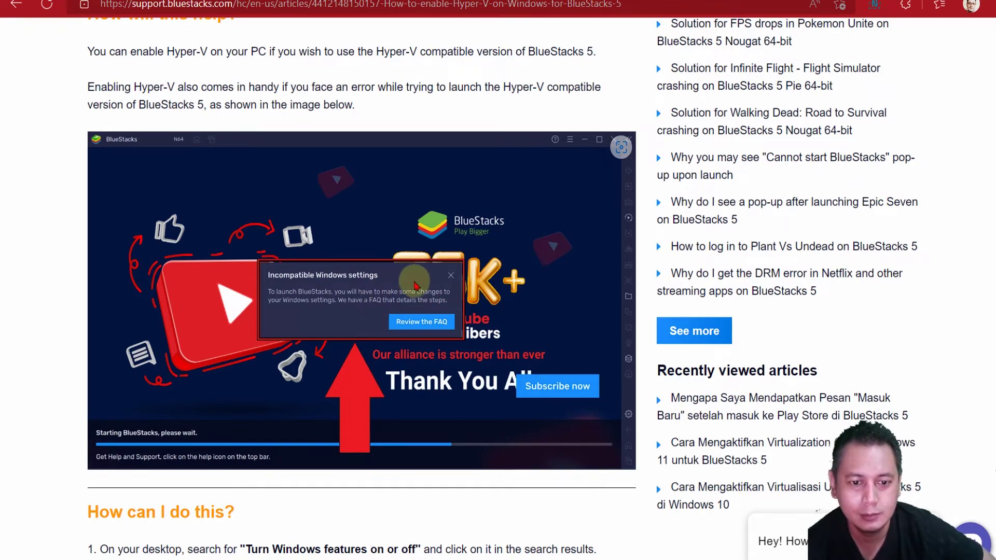
scroll(433, 281, "down", 7)
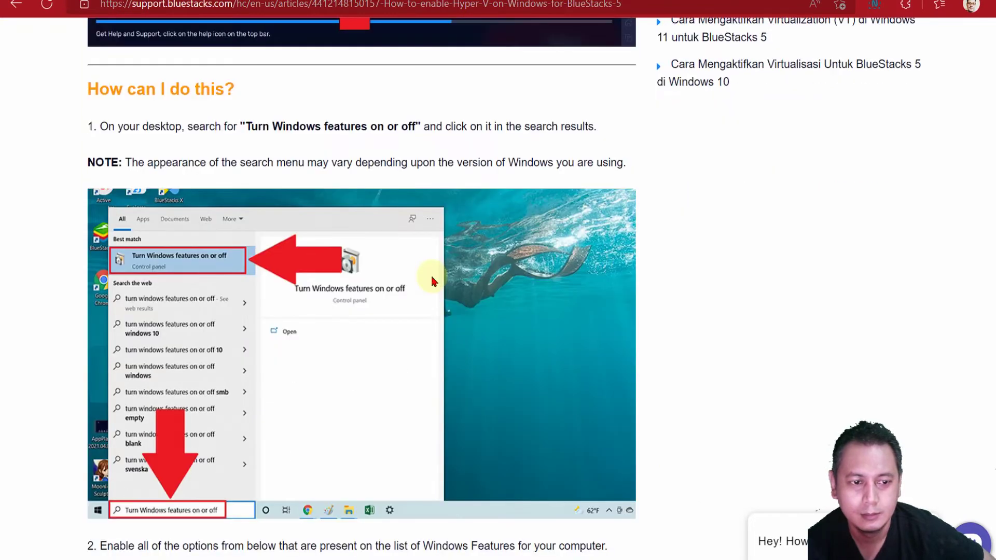
scroll(434, 281, "down", 2)
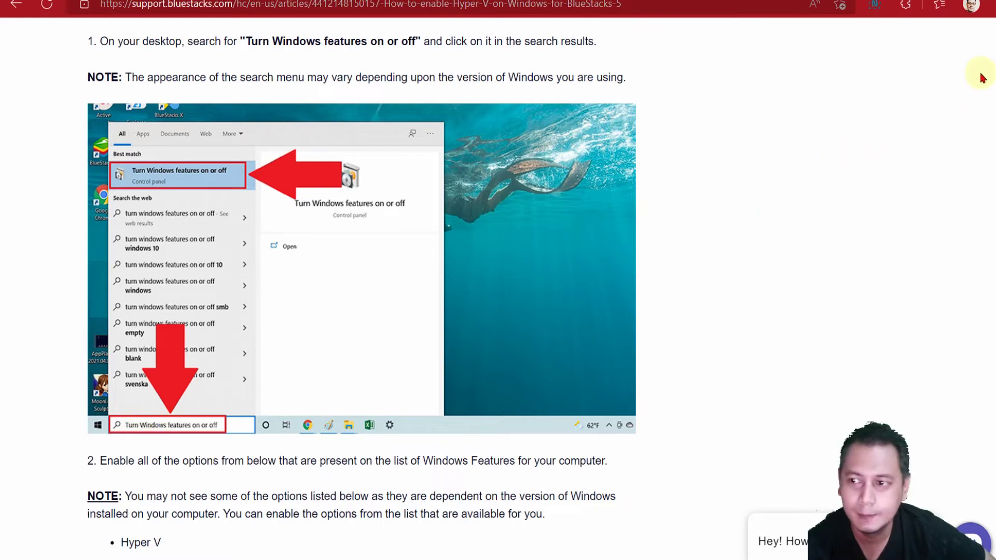
mouse_move(545, 247)
left_mouse_down()
mouse_move(265, 397)
mouse_move(205, 397)
left_mouse_up()
left_click_drag(363, 228, 283, 198)
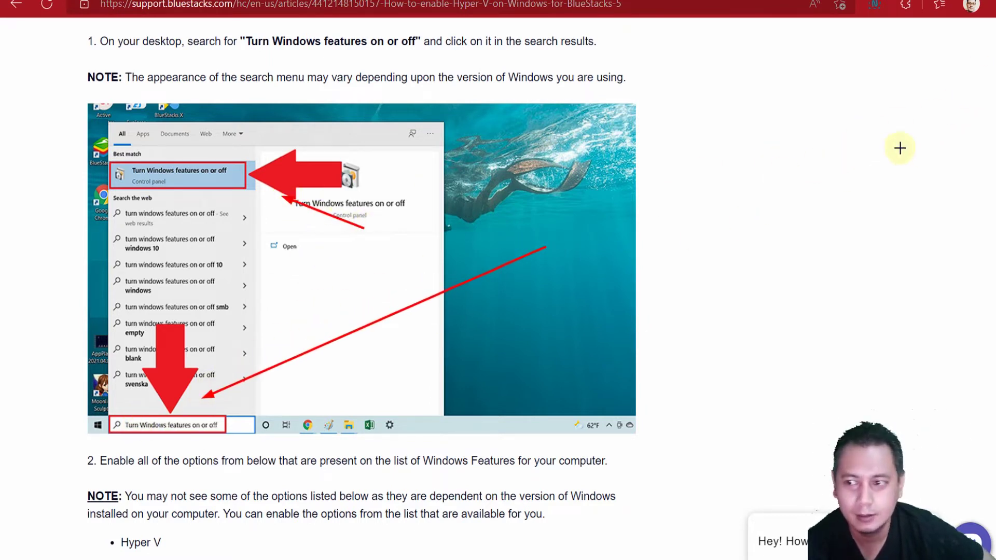
key("ctrl+z")
key("ctrl+z")
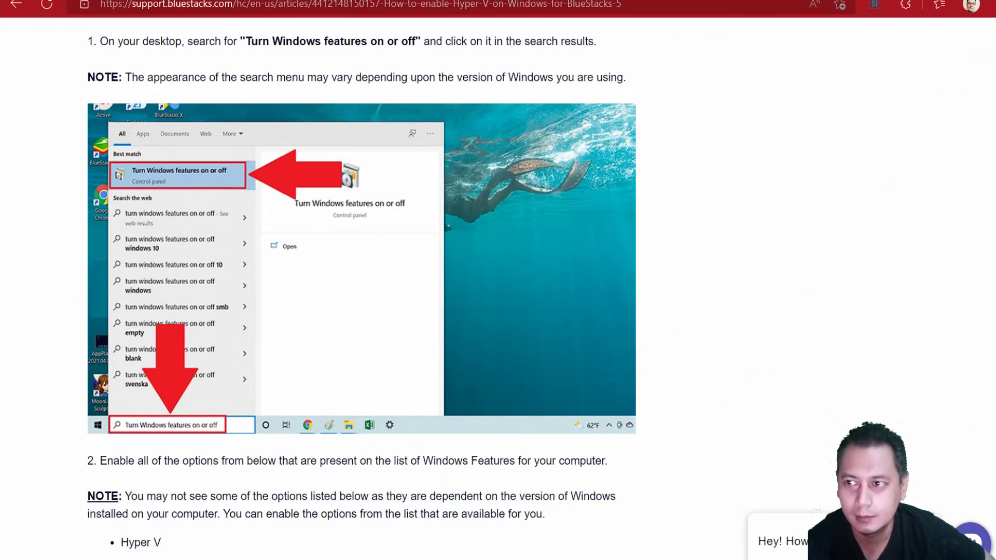
Step: Search Windows for "turn windows" and open Turn Windows features on or off
mouse_move(290, 558)
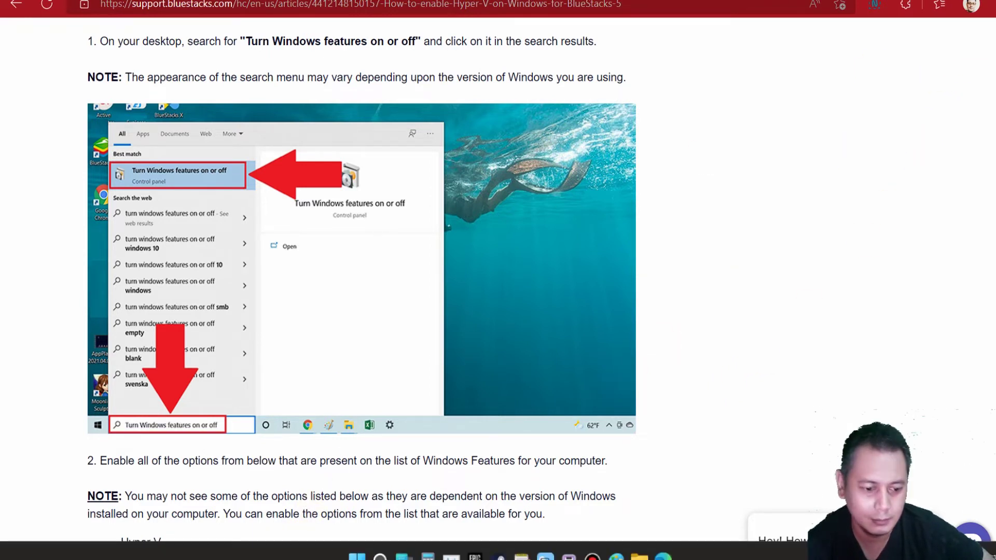
left_click(380, 557)
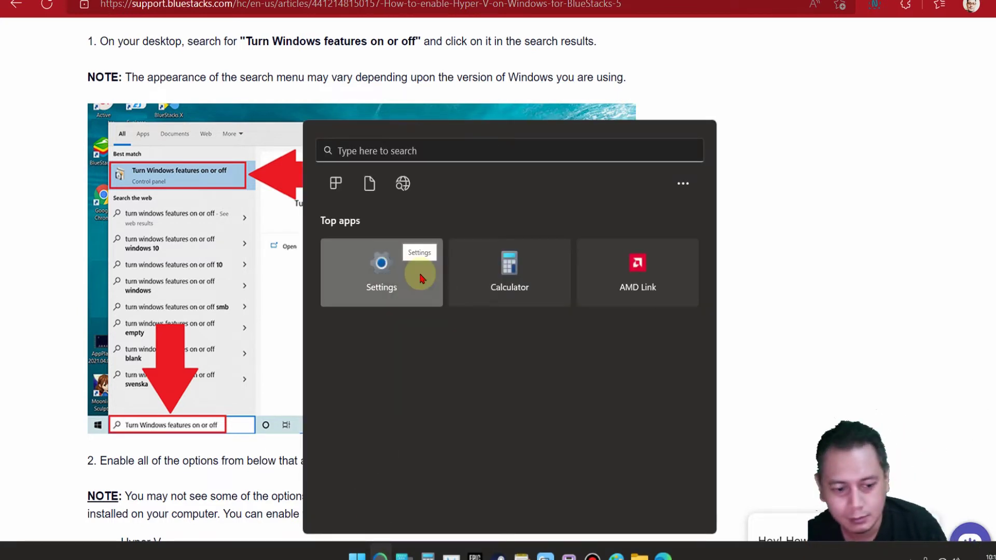
type("t")
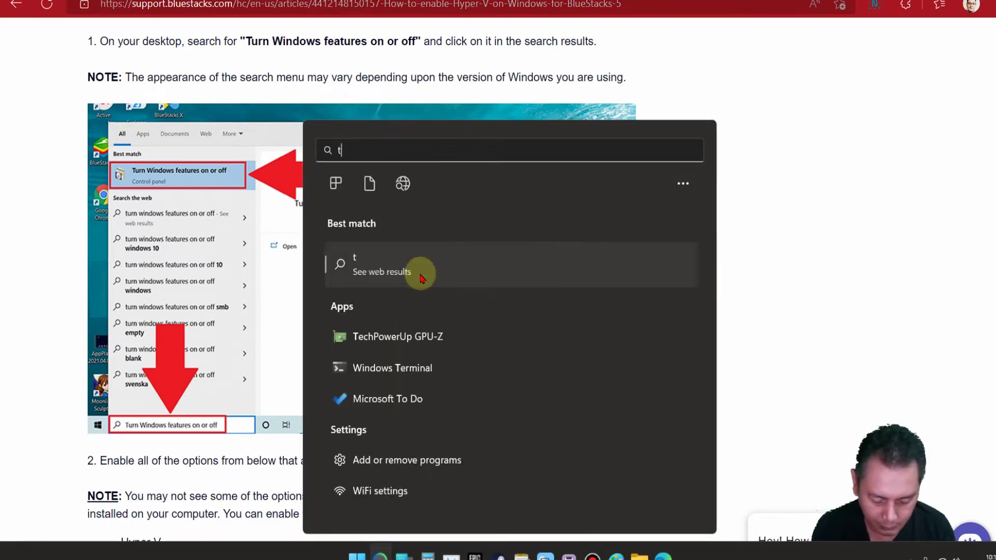
type("urn w")
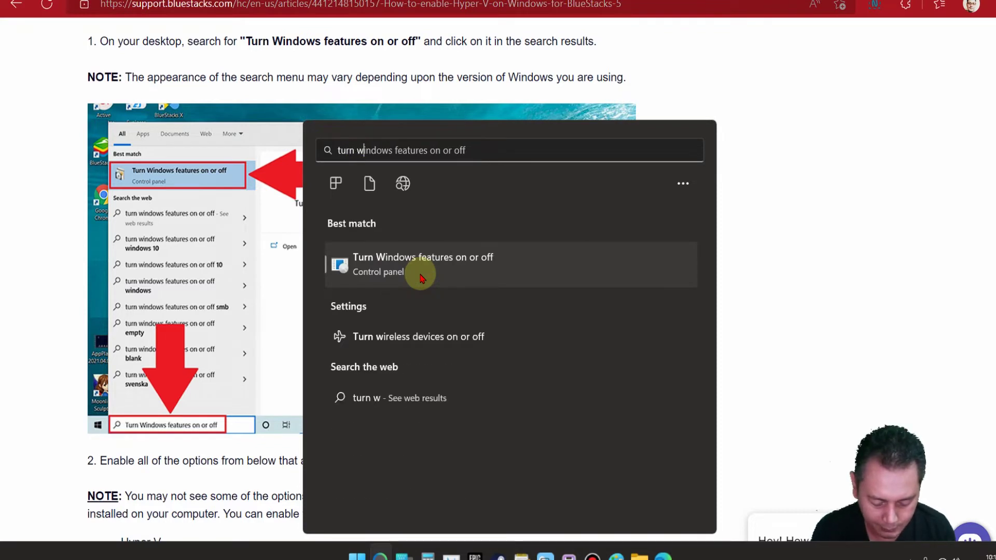
type("indows")
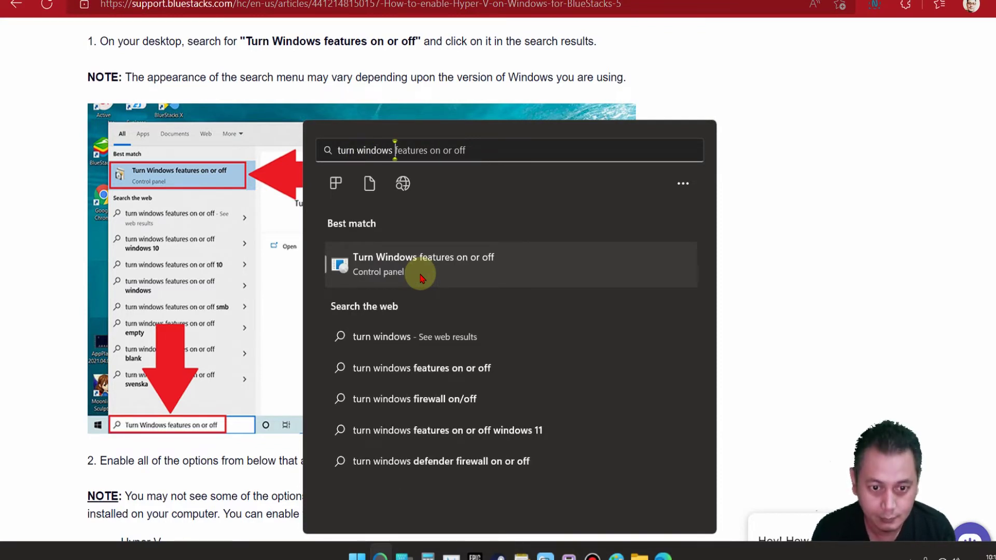
left_click(465, 269)
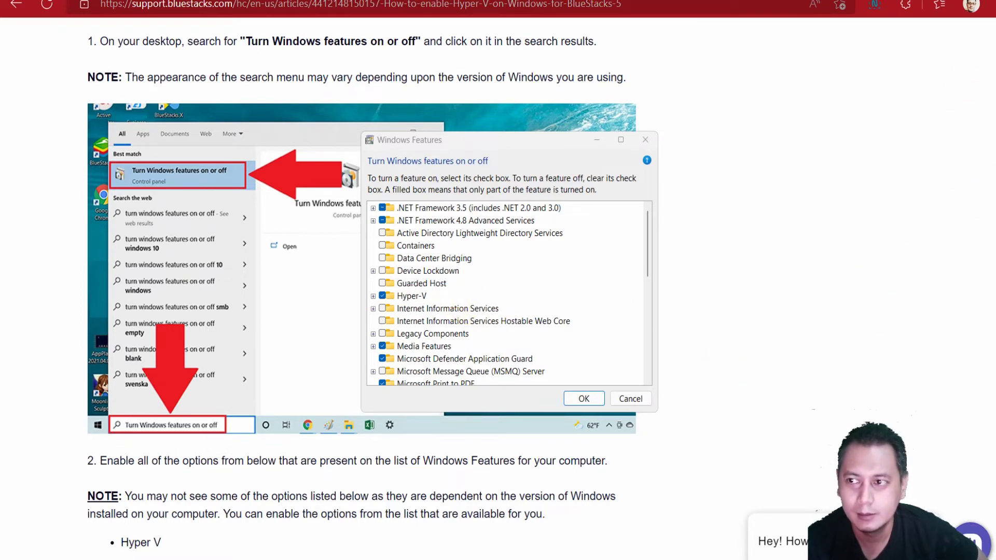
Step: Move the Windows Features window beside the article's second instruction so the list of required options is uncovered
scroll(783, 228, "down", 5)
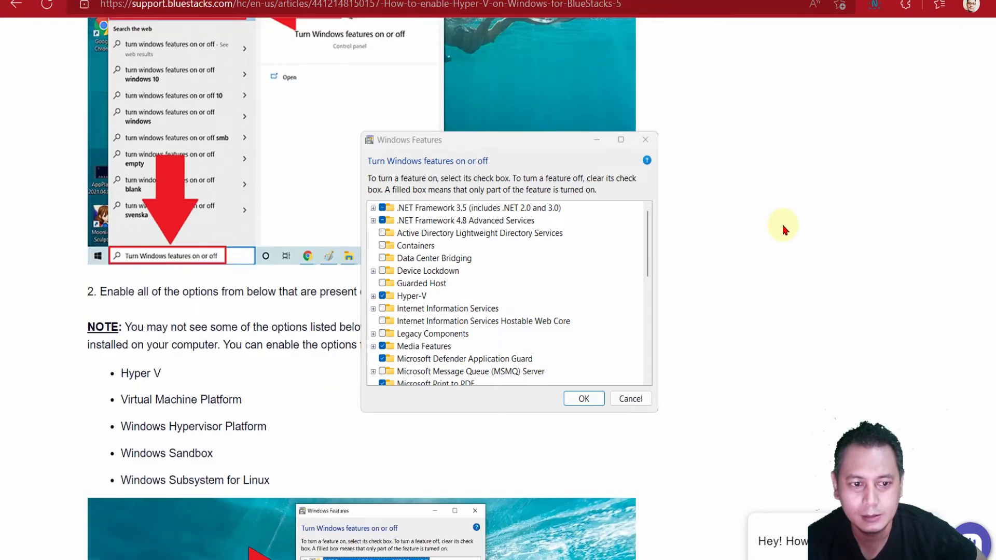
scroll(783, 228, "down", 3)
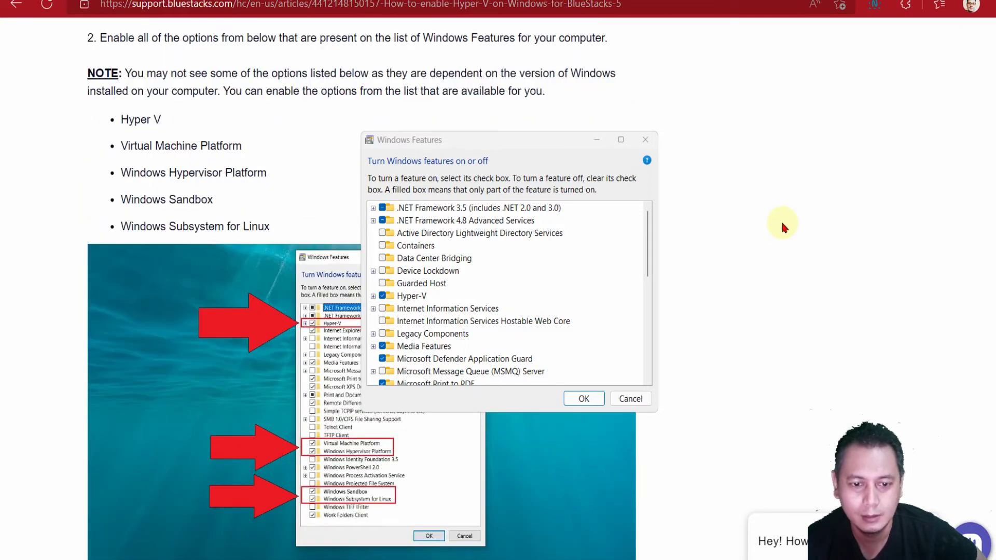
left_click_drag(567, 143, 752, 131)
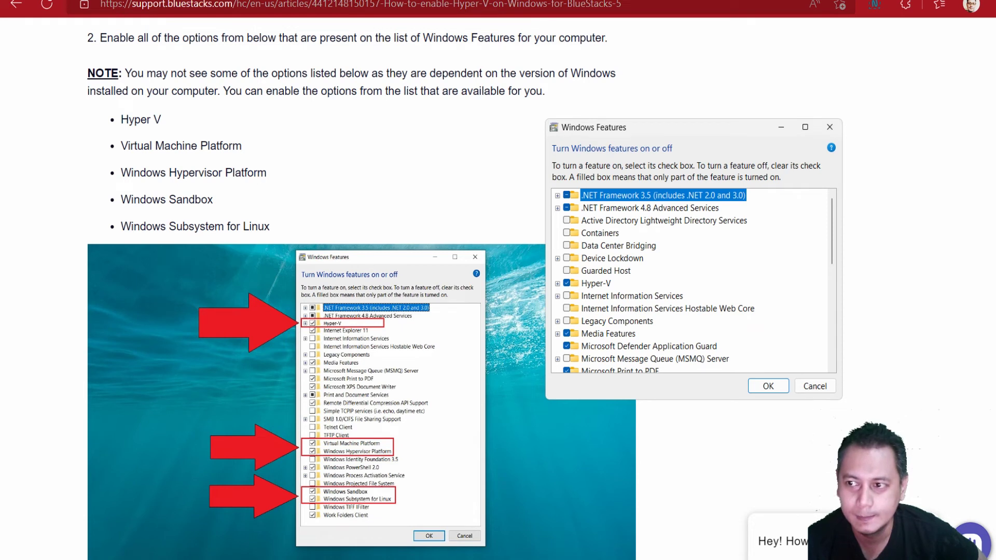
left_click_drag(480, 218, 371, 319)
mouse_move(597, 445)
left_mouse_down()
mouse_move(383, 456)
mouse_move(393, 445)
left_mouse_up()
left_click_drag(549, 504, 393, 499)
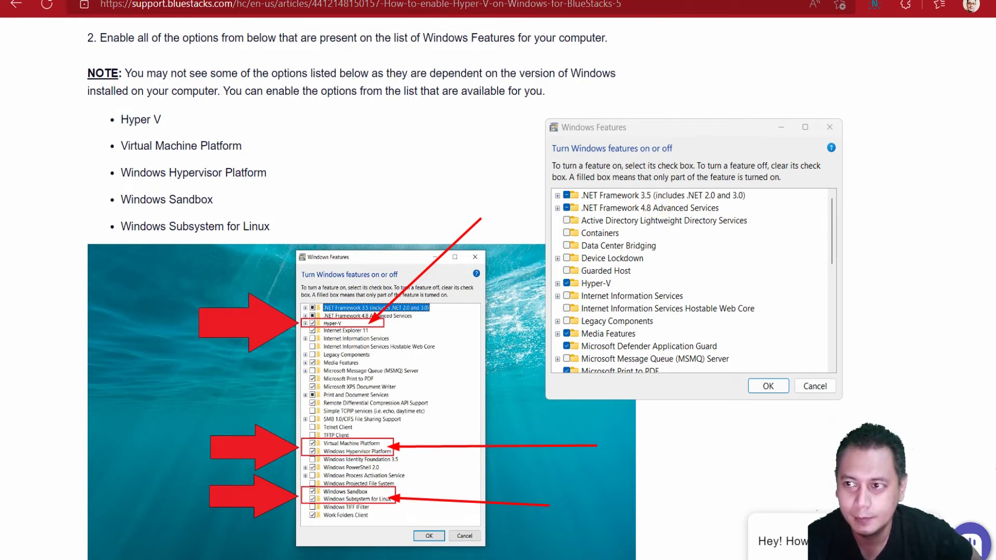
Step: Check Hyper-V, Virtual Machine Platform, Windows Hypervisor Platform, Windows Sandbox and Windows Subsystem for Linux in the Windows Features list
scroll(680, 267, "down", 2)
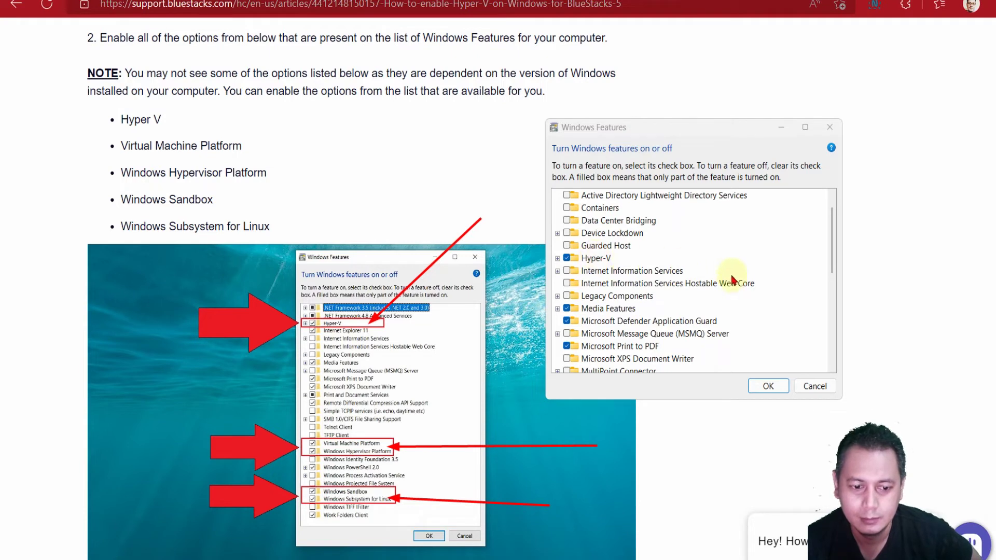
scroll(734, 280, "down", 3)
scroll(735, 280, "down", 2)
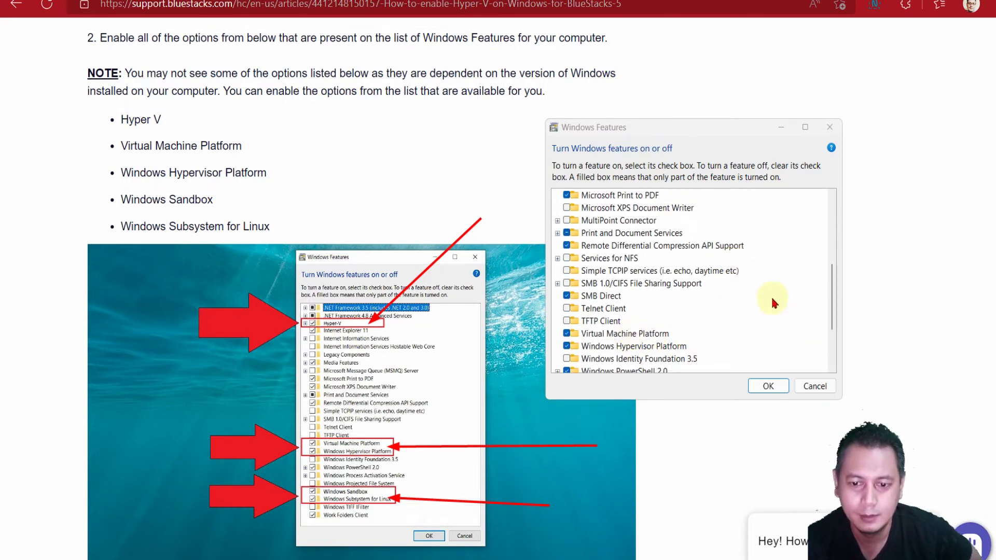
scroll(772, 298, "down", 1)
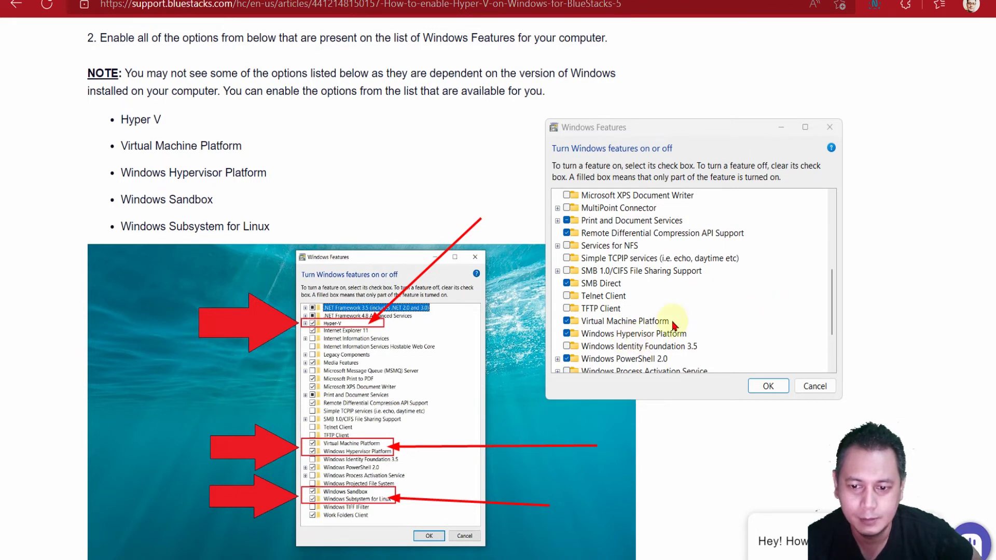
scroll(725, 306, "down", 3)
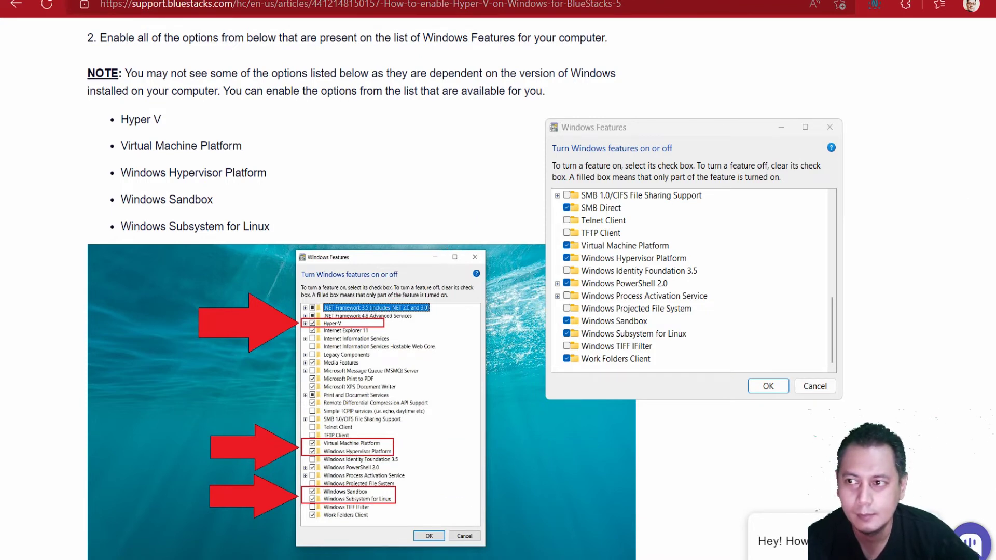
scroll(861, 232, "down", 3)
scroll(859, 231, "up", 3)
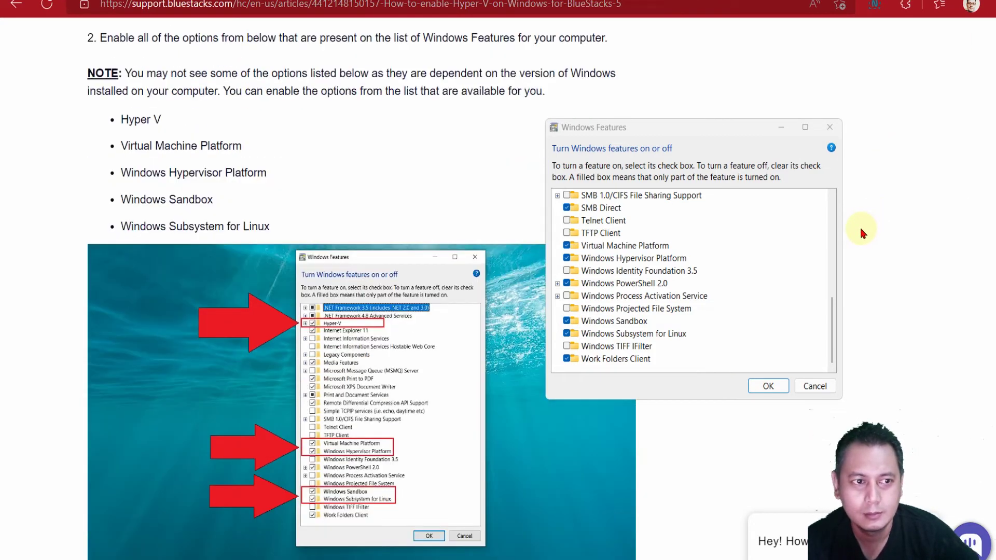
Step: Review the article's remaining instructions on confirming the features, restarting the PC and the Command Prompt workaround
scroll(860, 232, "down", 9)
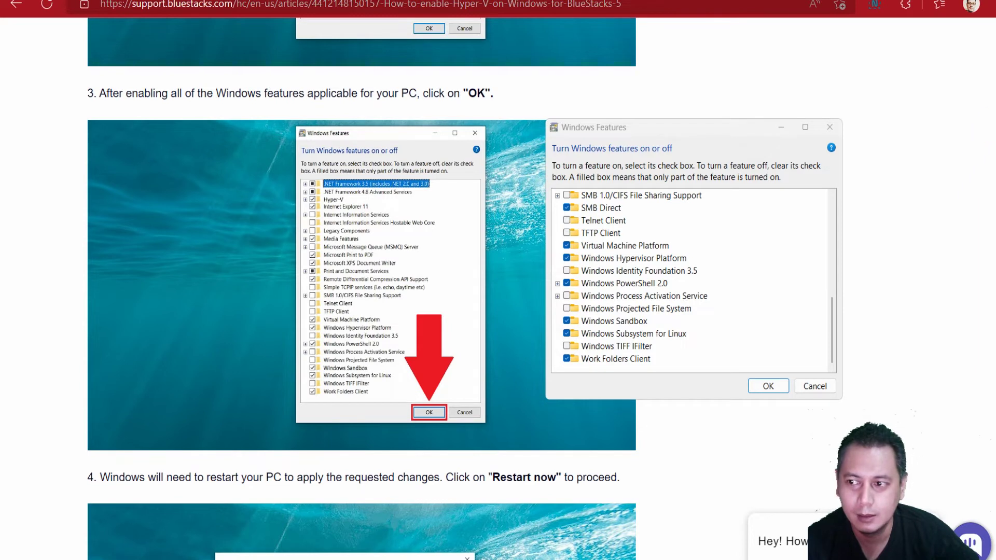
left_click_drag(731, 366, 799, 407)
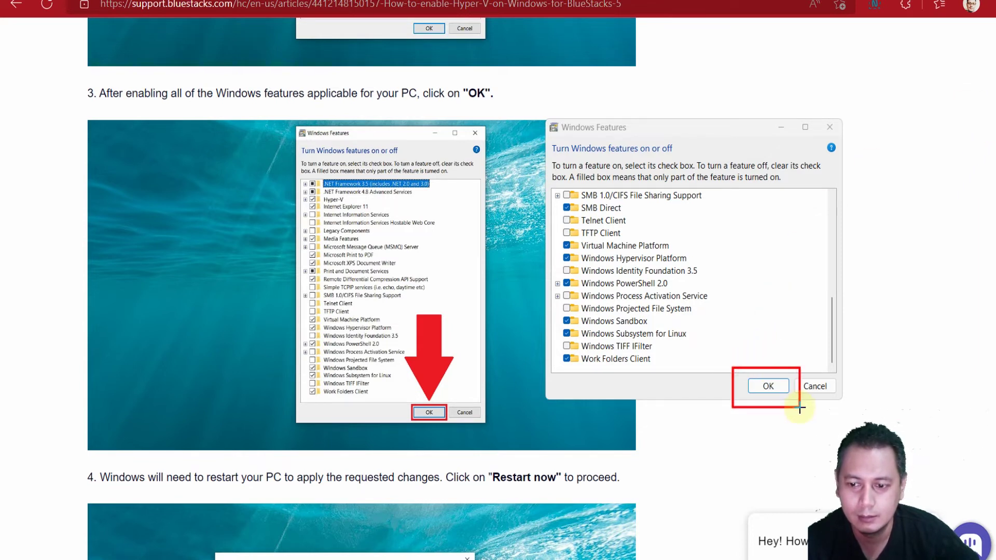
key("ctrl+z")
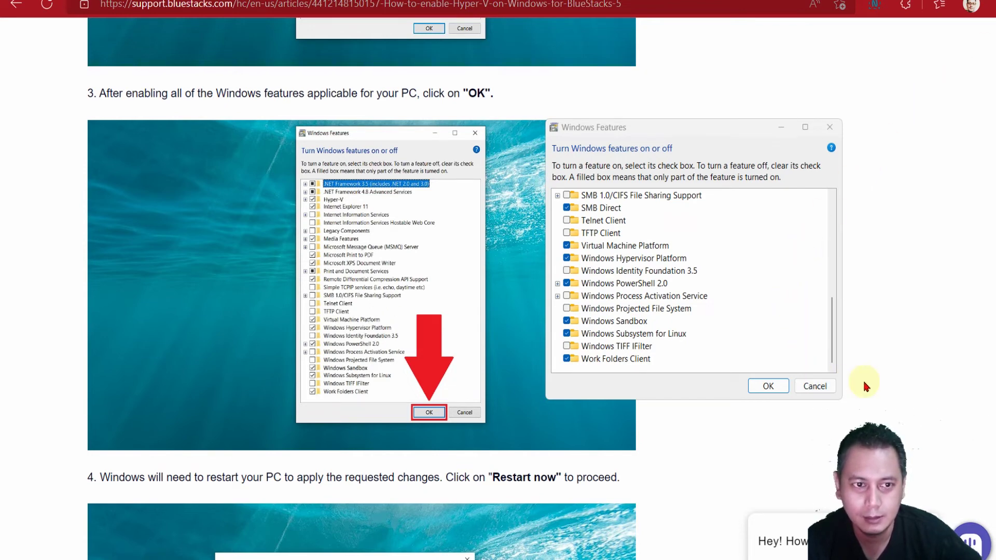
scroll(864, 386, "up", 15)
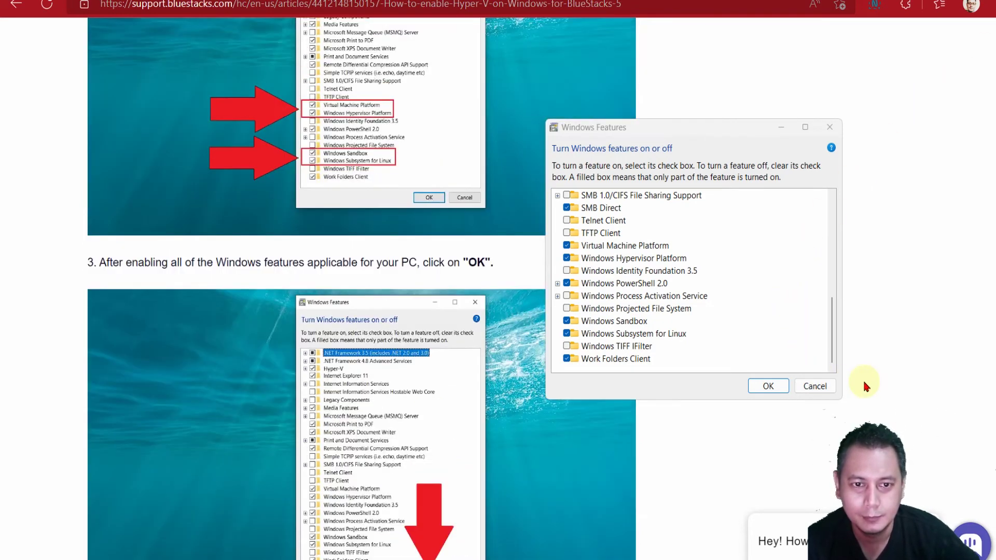
scroll(864, 387, "down", 3)
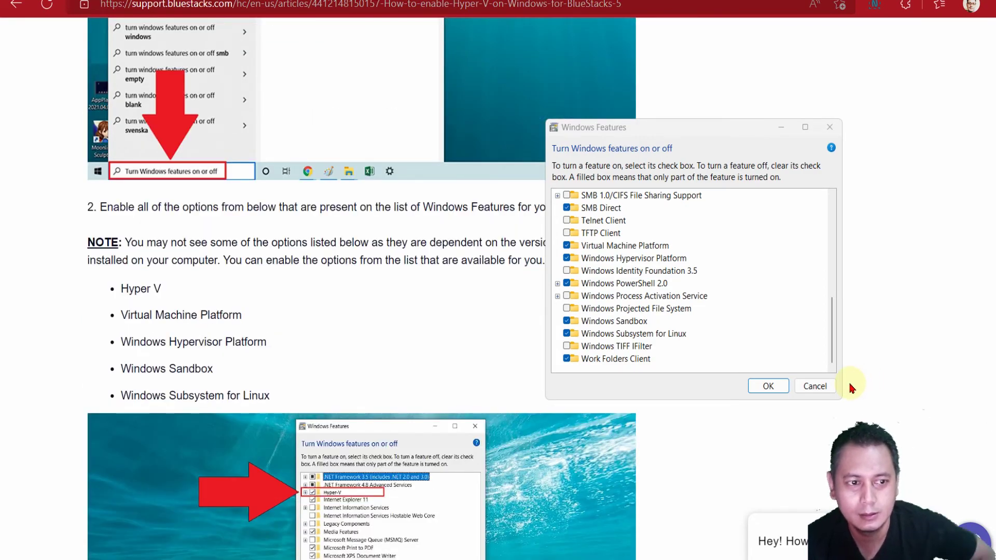
scroll(850, 388, "down", 5)
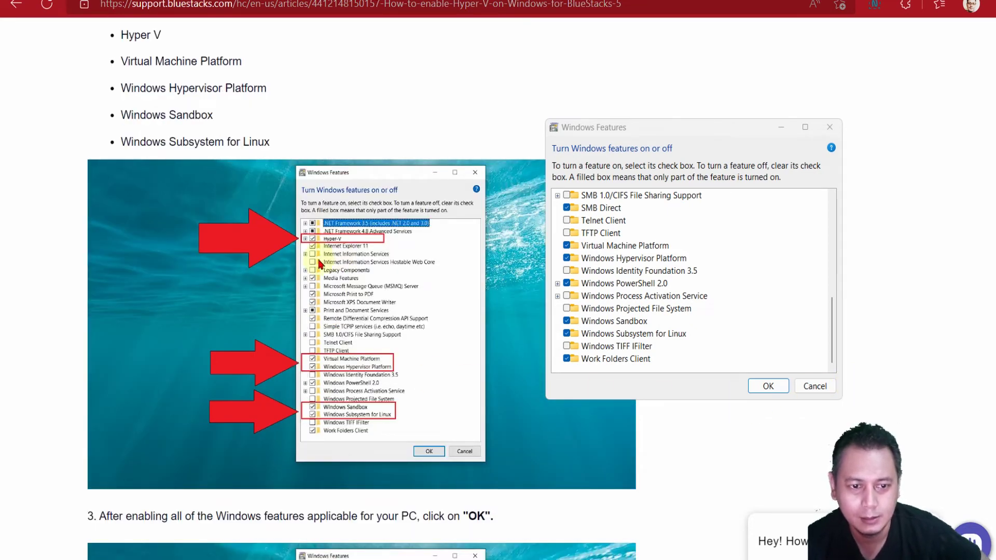
scroll(757, 443, "down", 6)
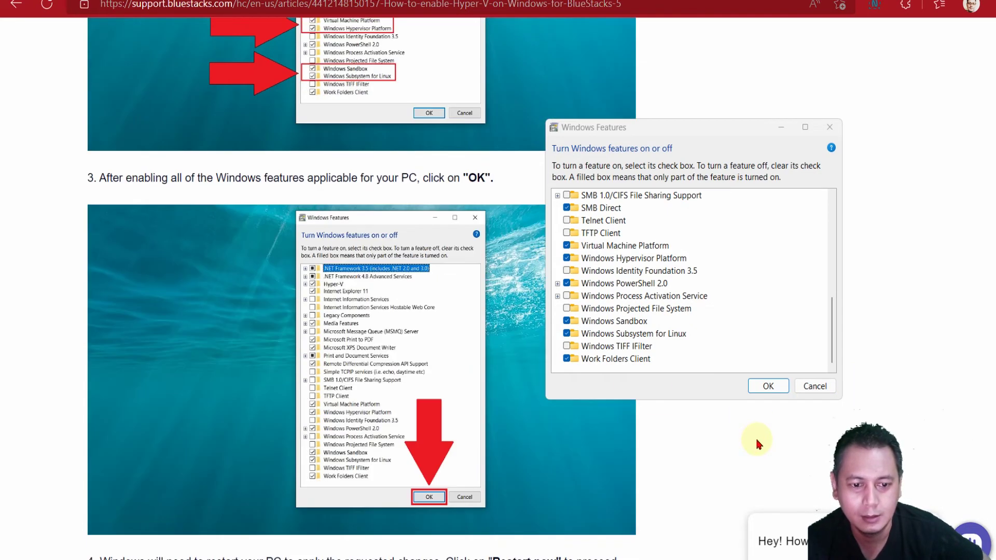
scroll(757, 444, "down", 3)
scroll(757, 443, "down", 2)
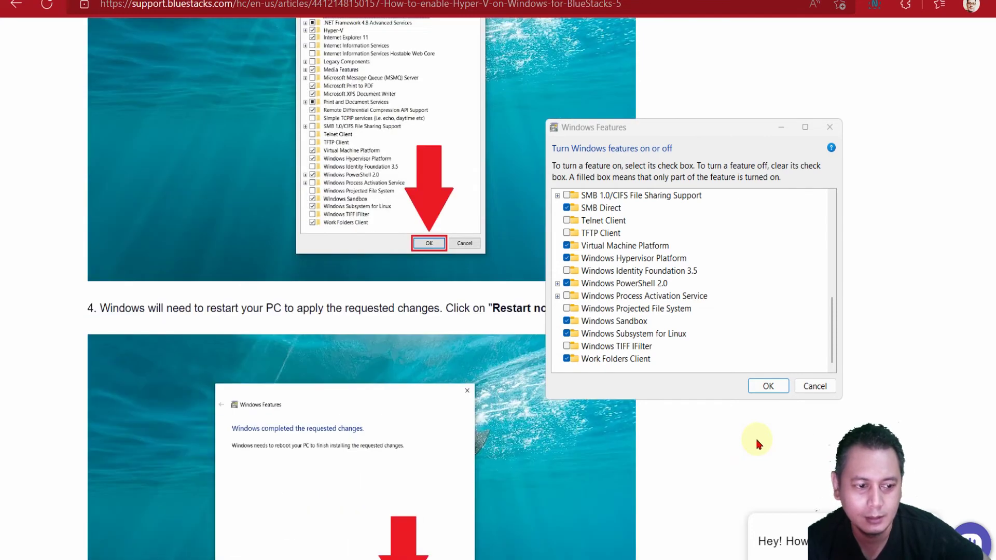
scroll(757, 443, "down", 2)
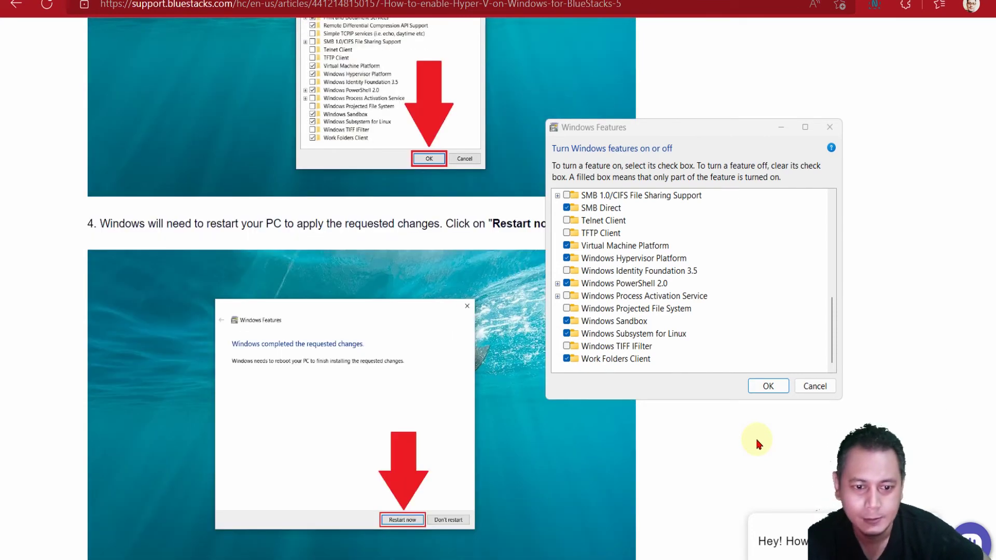
scroll(757, 443, "down", 6)
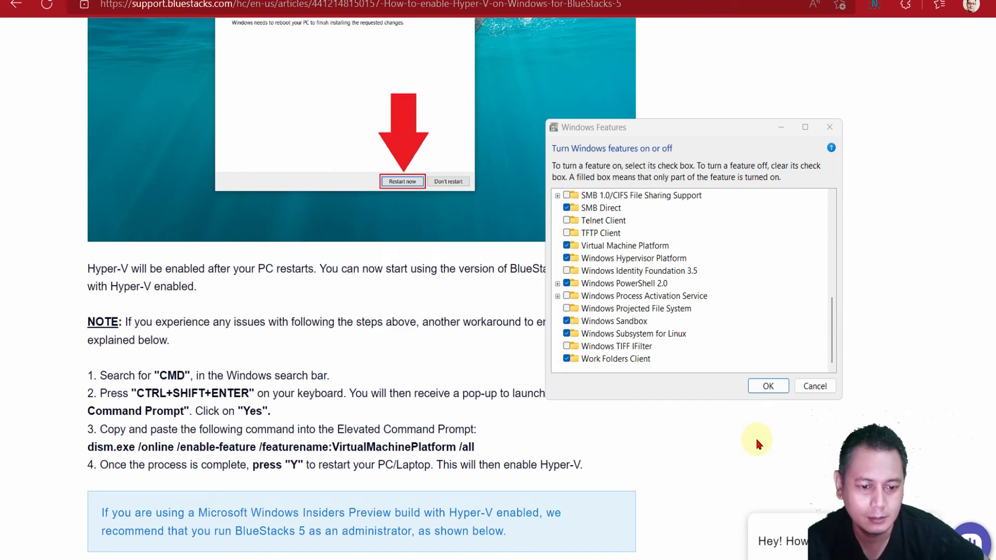
scroll(754, 444, "down", 2)
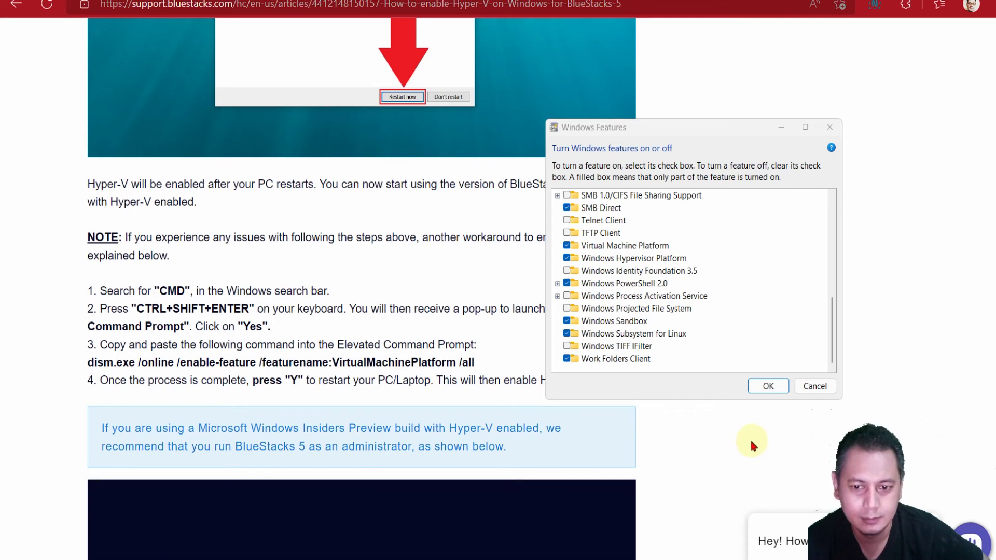
Step: Close the Windows Features window without applying it and open the properties of the BlueStacks 5 desktop shortcut
left_click(831, 127)
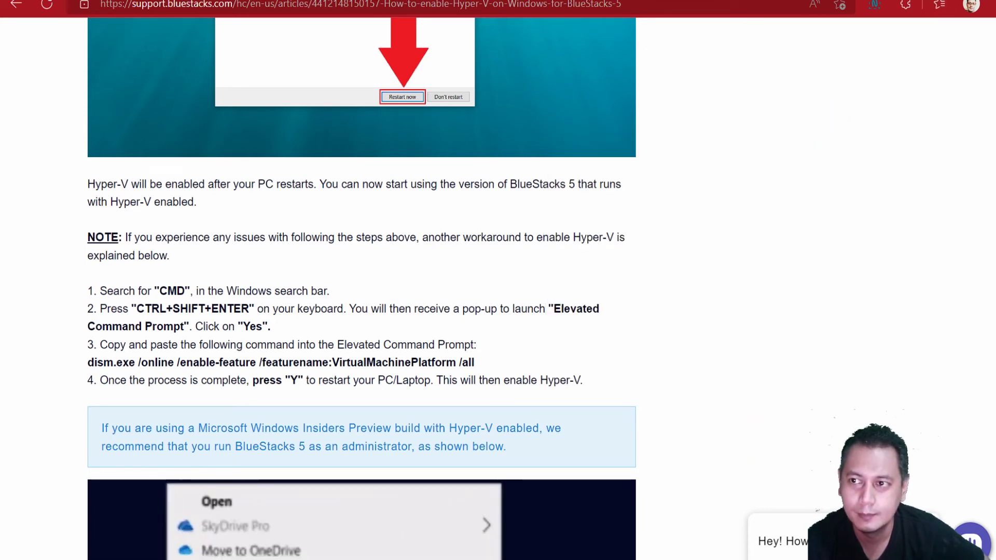
key("super+d")
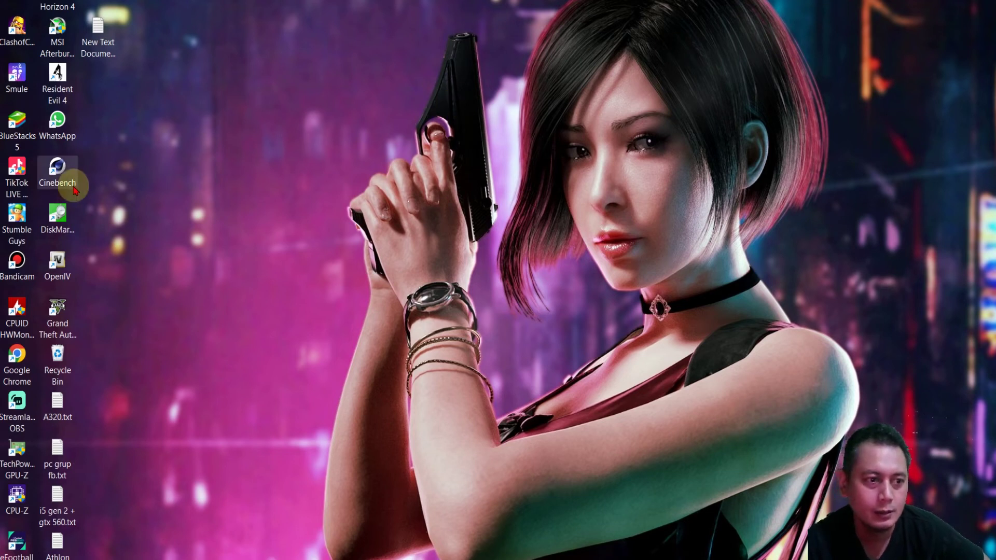
right_click(23, 134)
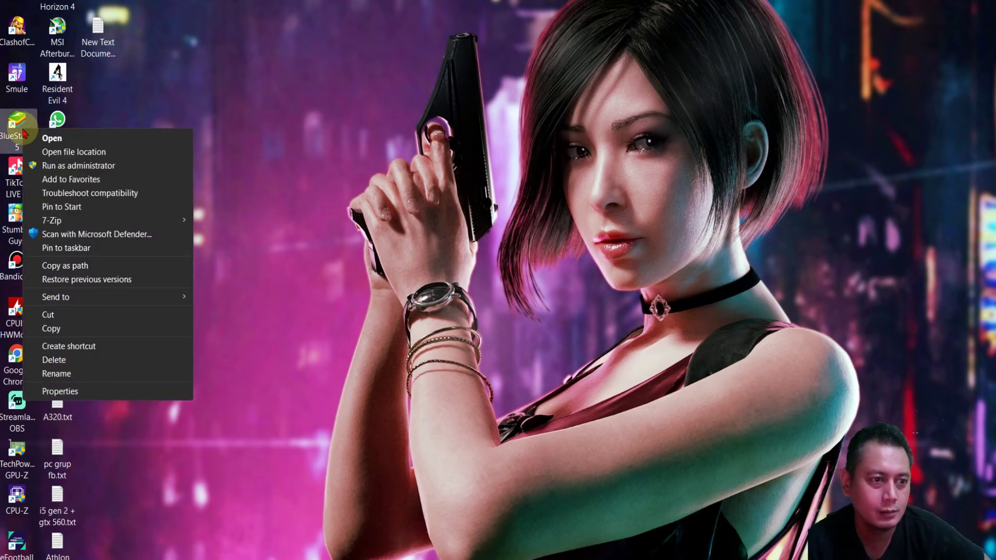
left_click(100, 391)
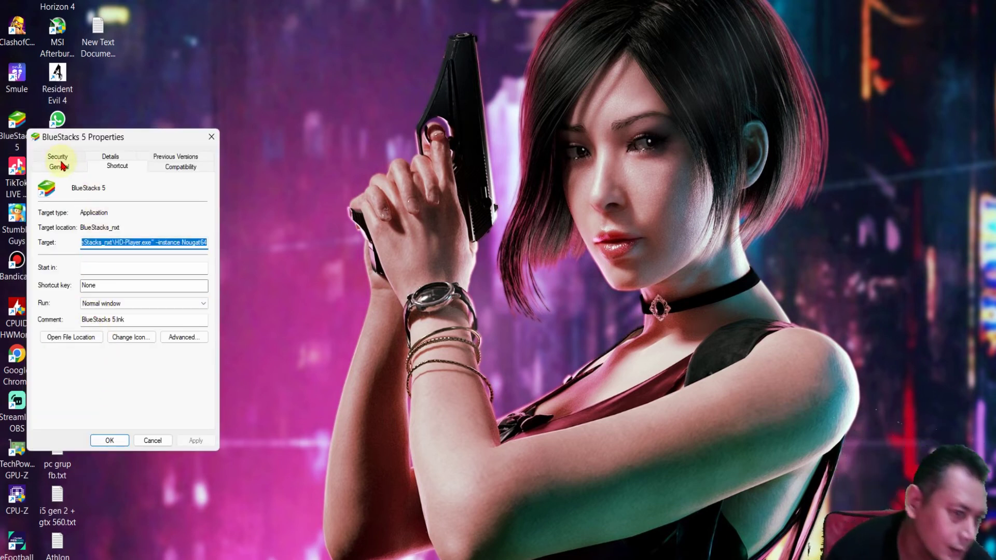
Step: Enable Run as administrator in the BlueStacks 5 shortcut's advanced properties and apply the change with administrator permission
left_click(183, 340)
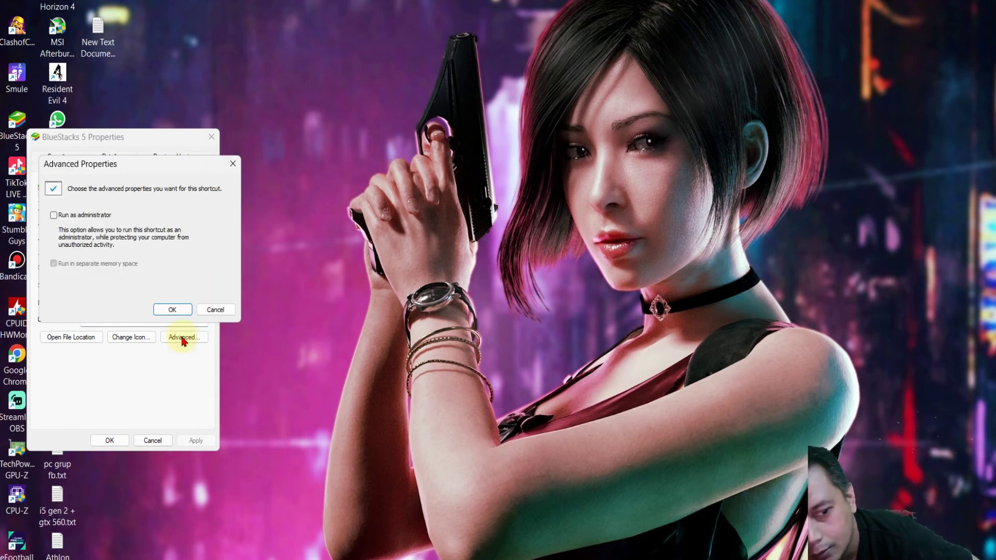
left_click(55, 216)
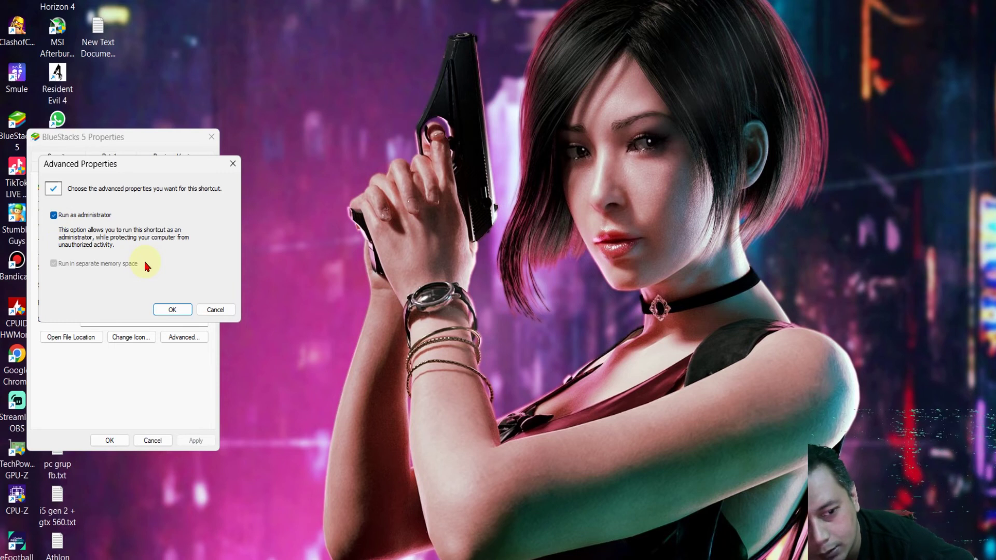
left_click(177, 311)
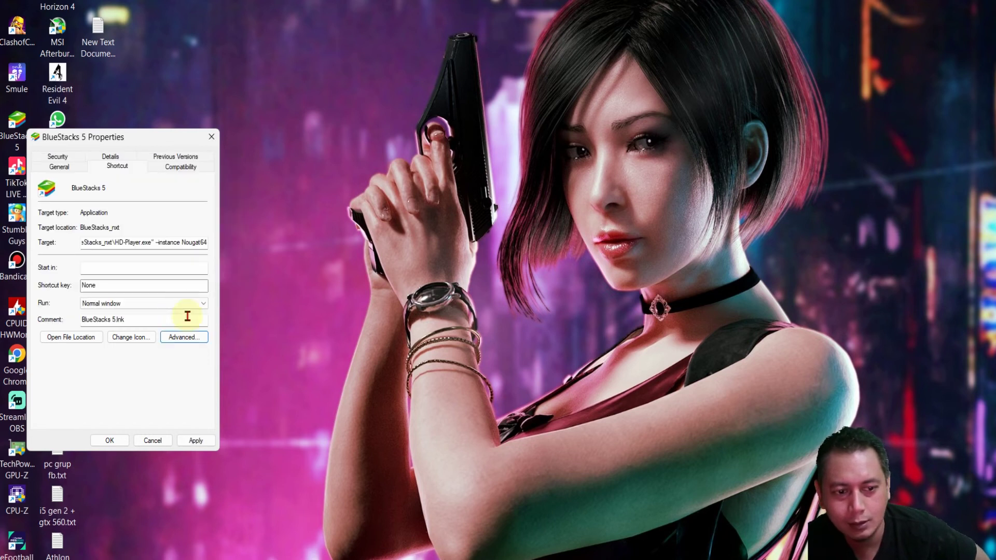
left_click(195, 440)
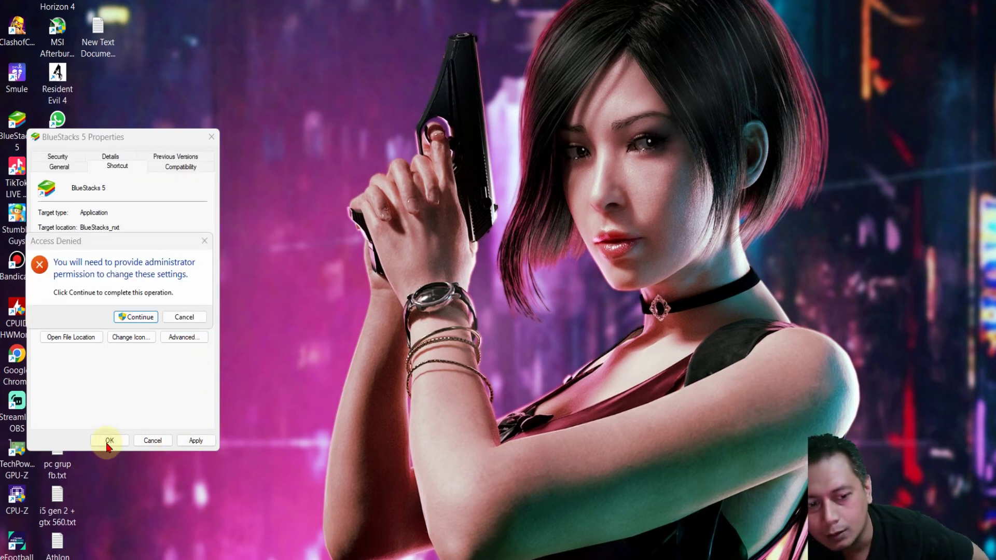
left_click(200, 441)
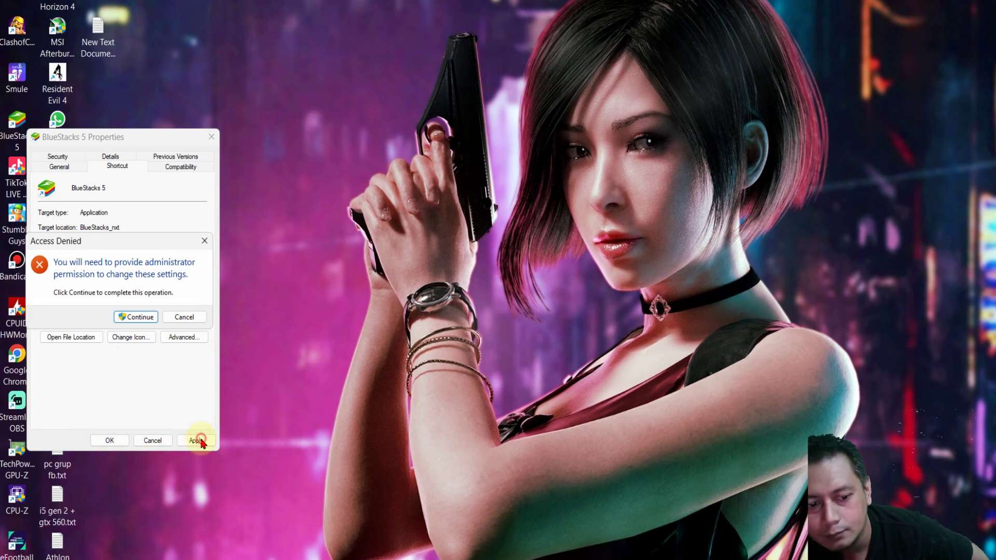
left_click(140, 319)
left_click(107, 442)
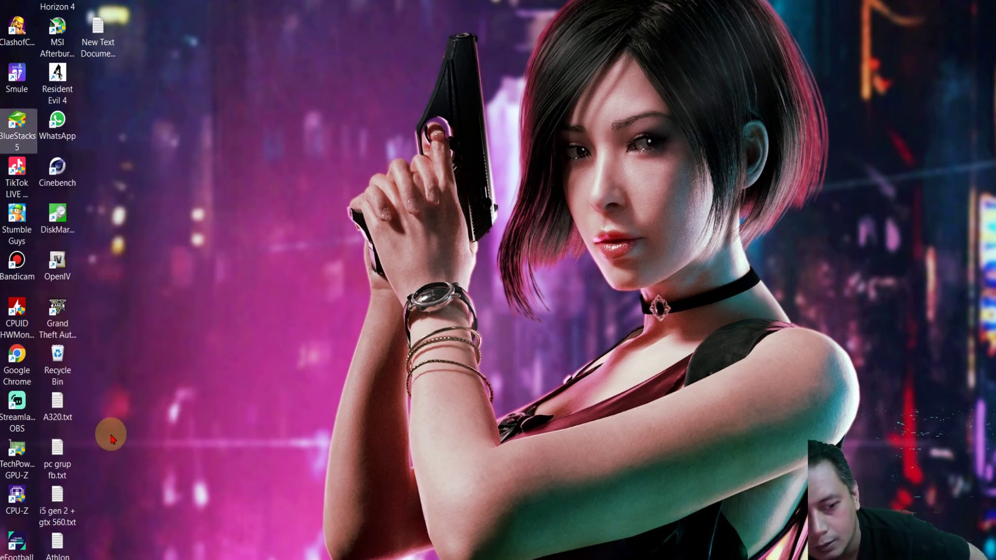
Step: Launch BlueStacks 5 from its desktop shortcut and minimize its window once the home screen has loaded
double_click(30, 134)
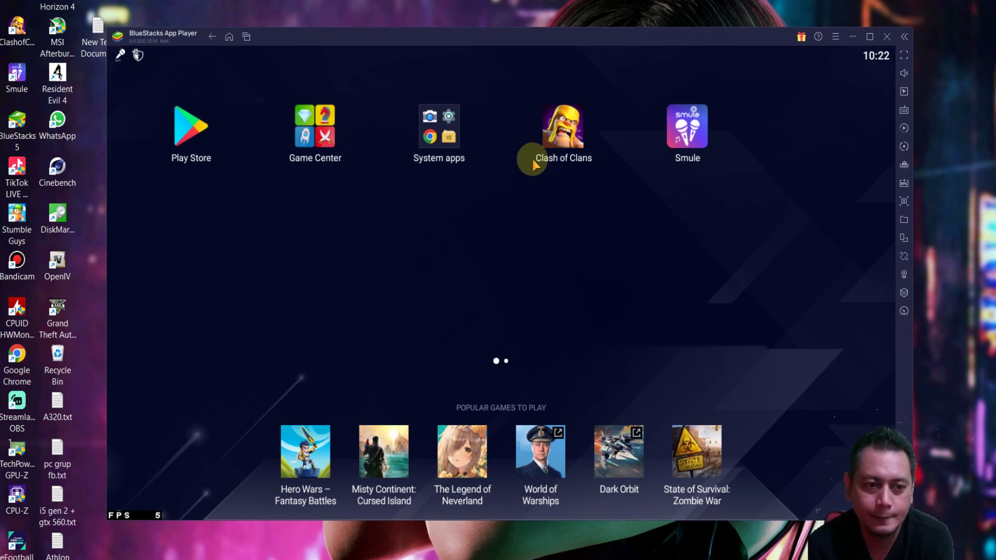
left_click(853, 37)
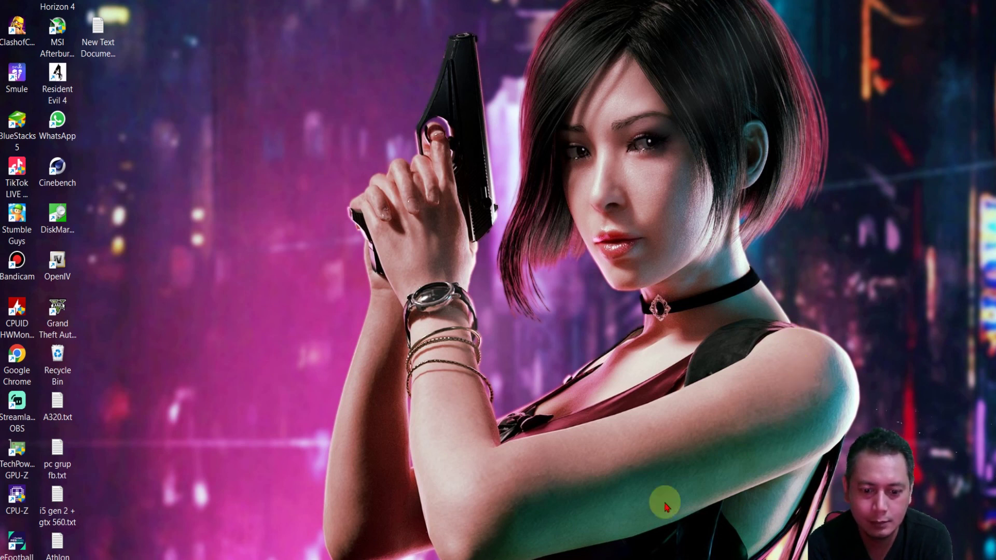
Step: Switch back to the BlueStacks Hyper-V support article in Microsoft Edge
mouse_move(601, 557)
mouse_move(651, 555)
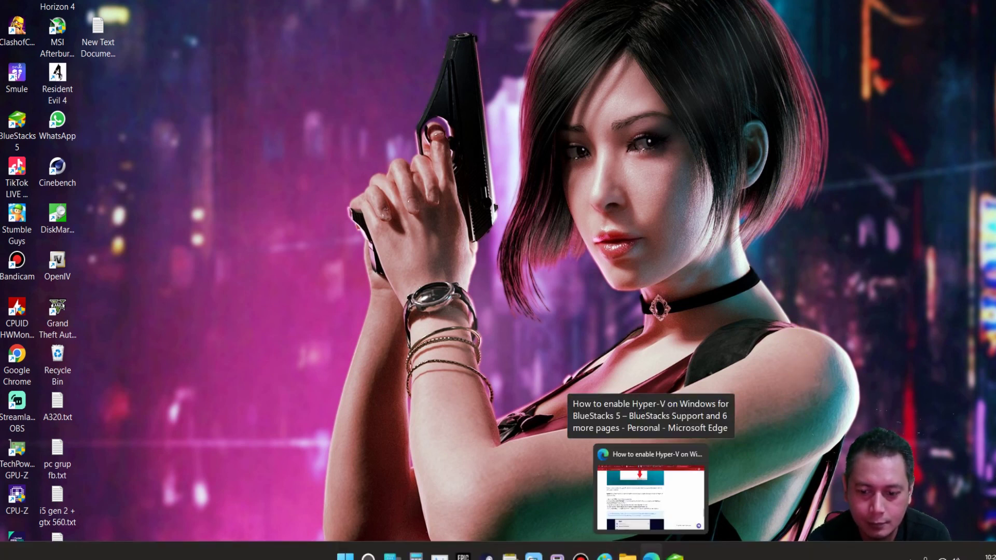